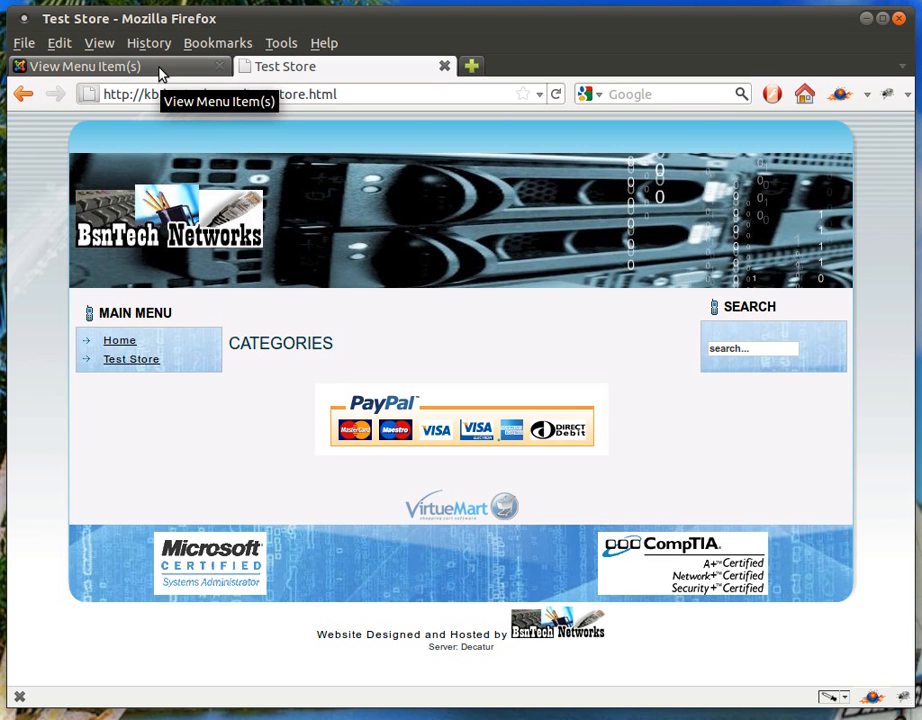
Return to the Joomla administration site and open the VirtueMart component's shop configuration.
click(161, 68)
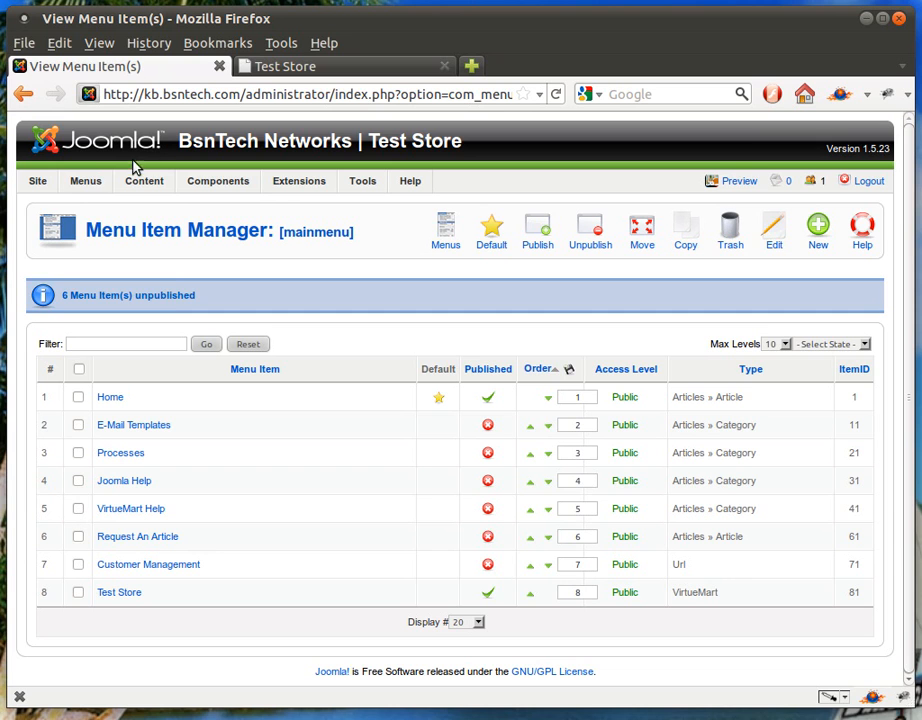
click(45, 205)
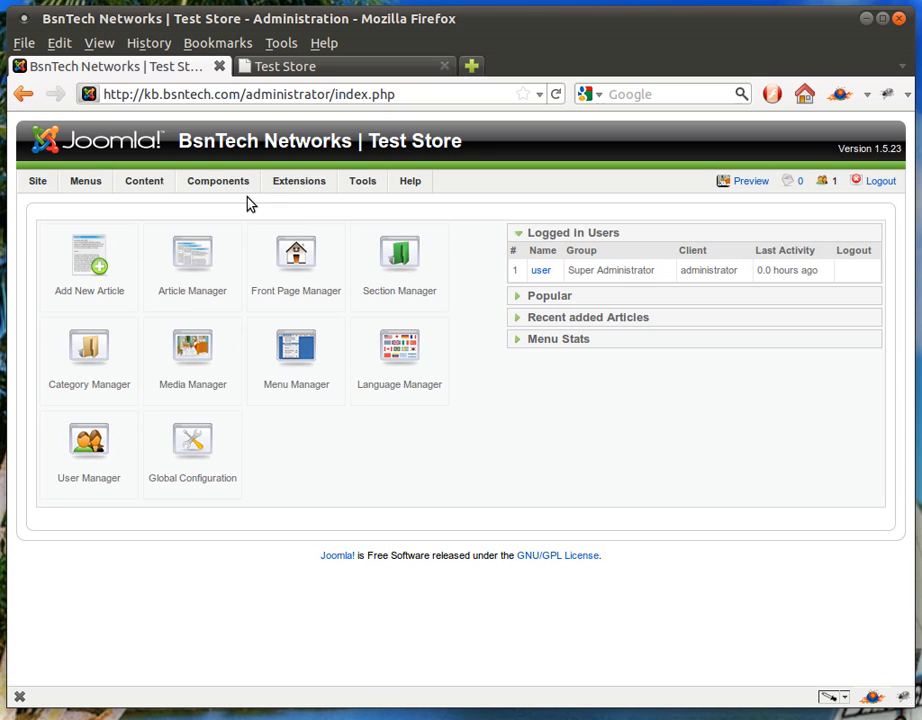
mouse_move(217, 192)
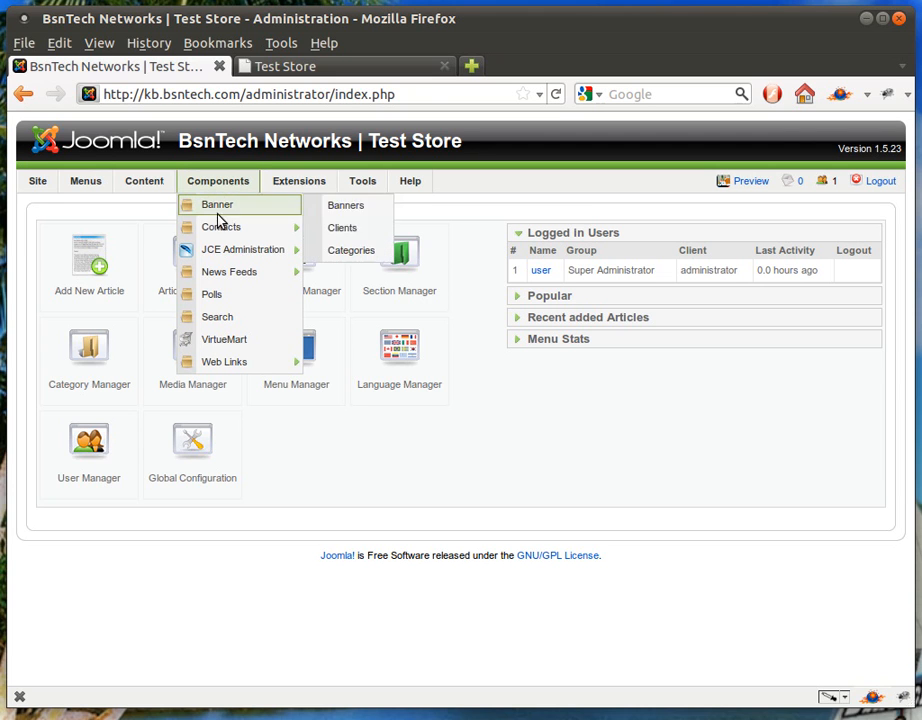
click(229, 343)
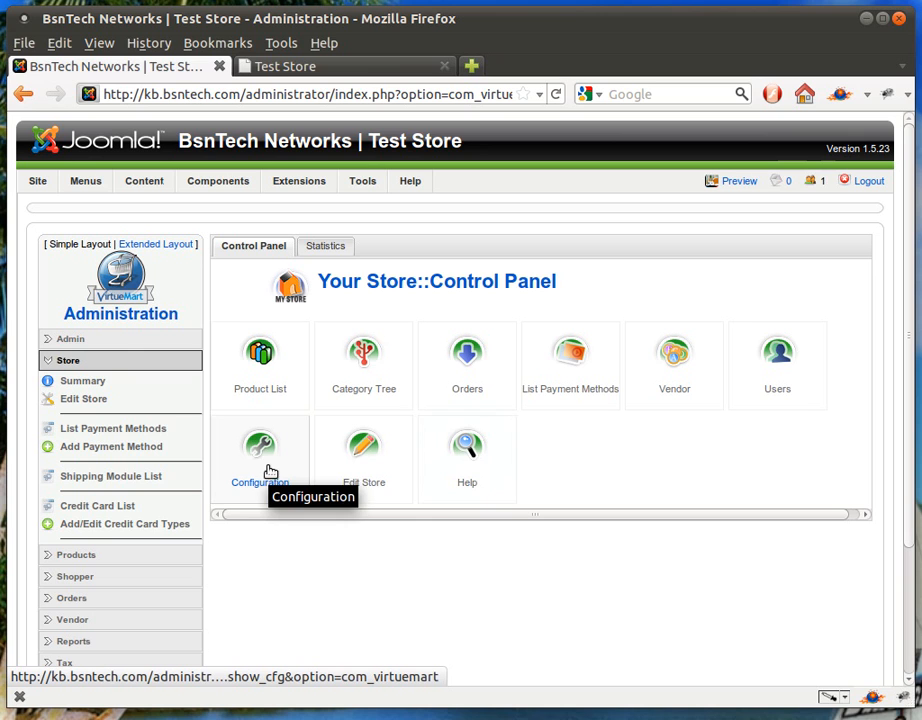
click(72, 342)
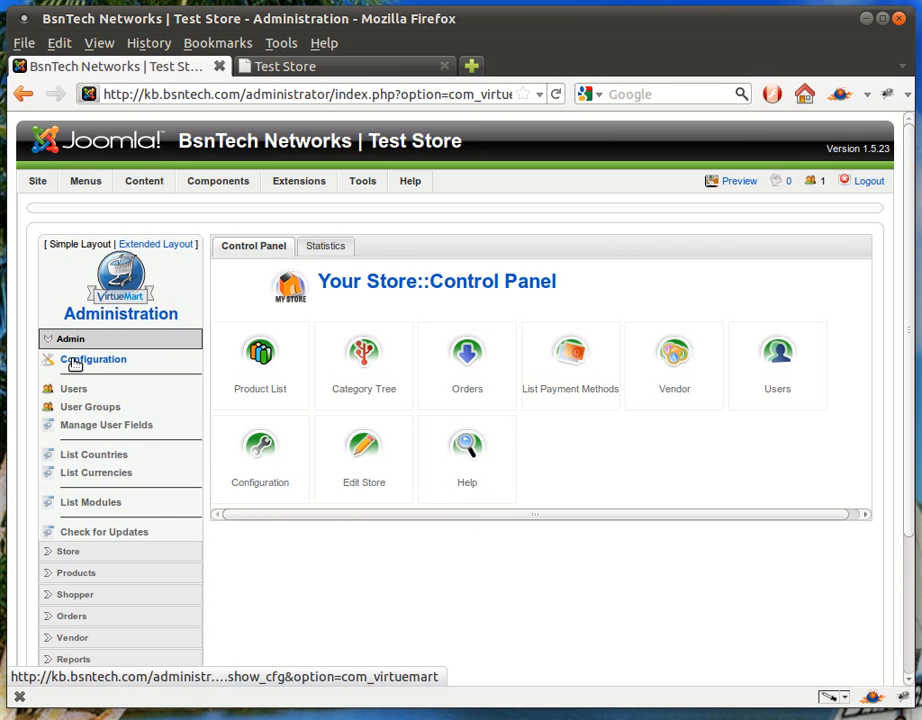
click(74, 364)
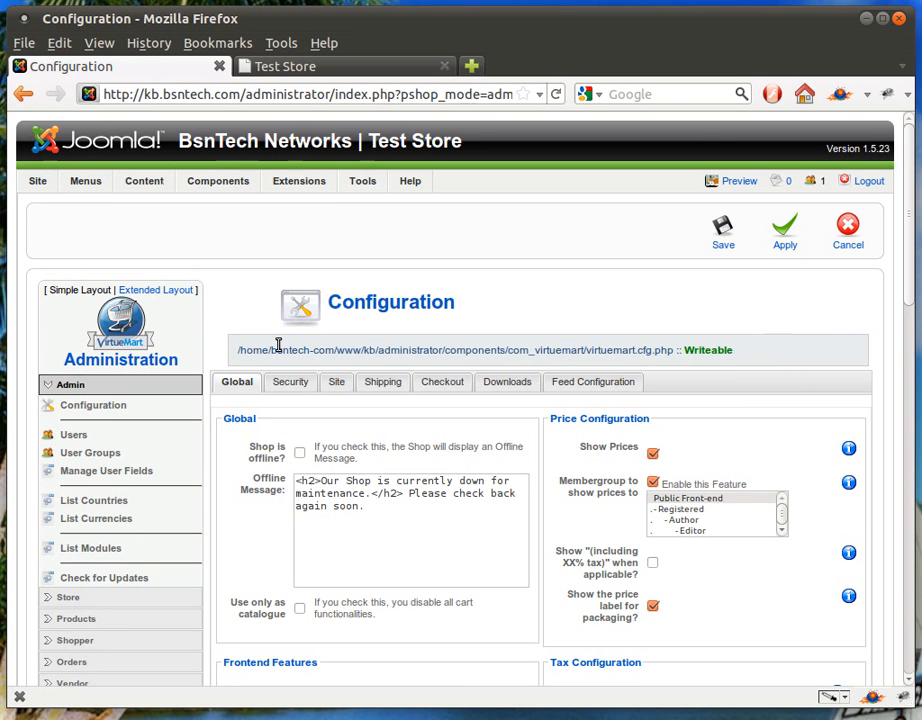
Review the Global shop settings and disable Virtual Tax in the tax configuration.
scroll(250, 432, down, 1)
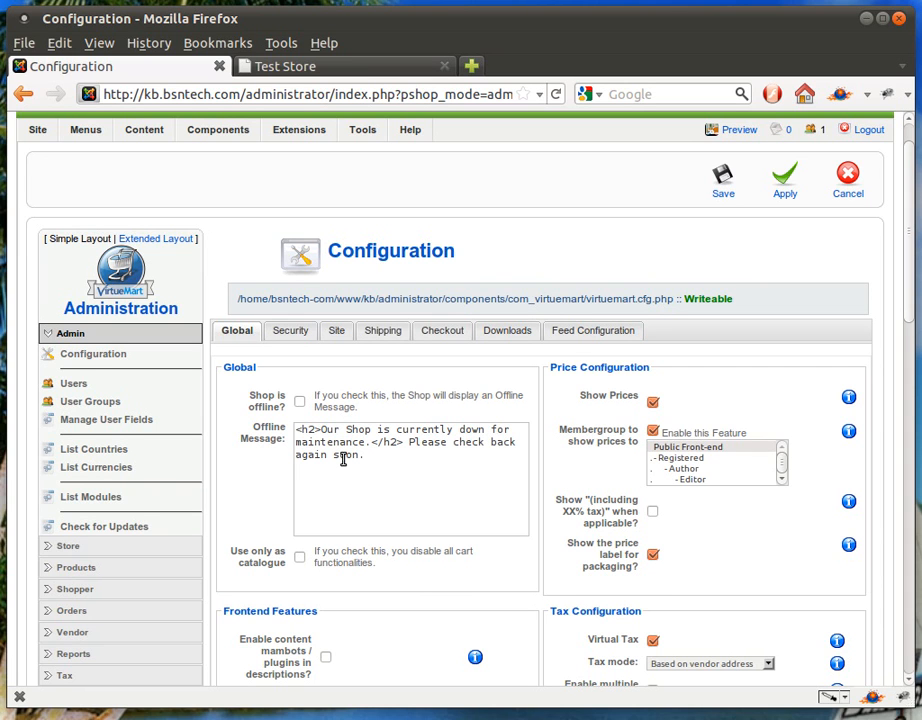
scroll(330, 459, down, 1)
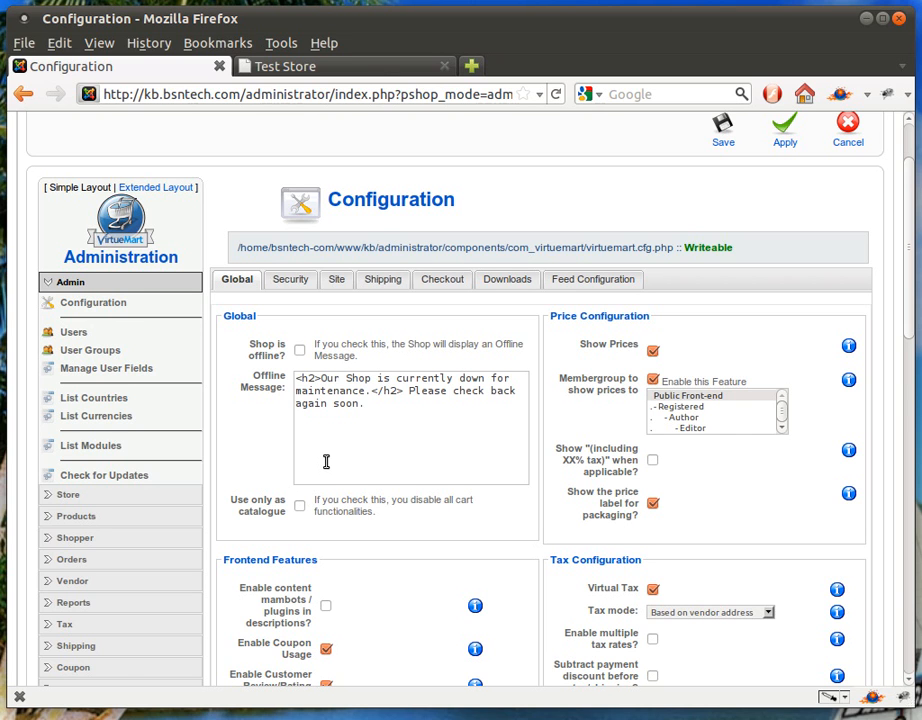
scroll(326, 461, down, 1)
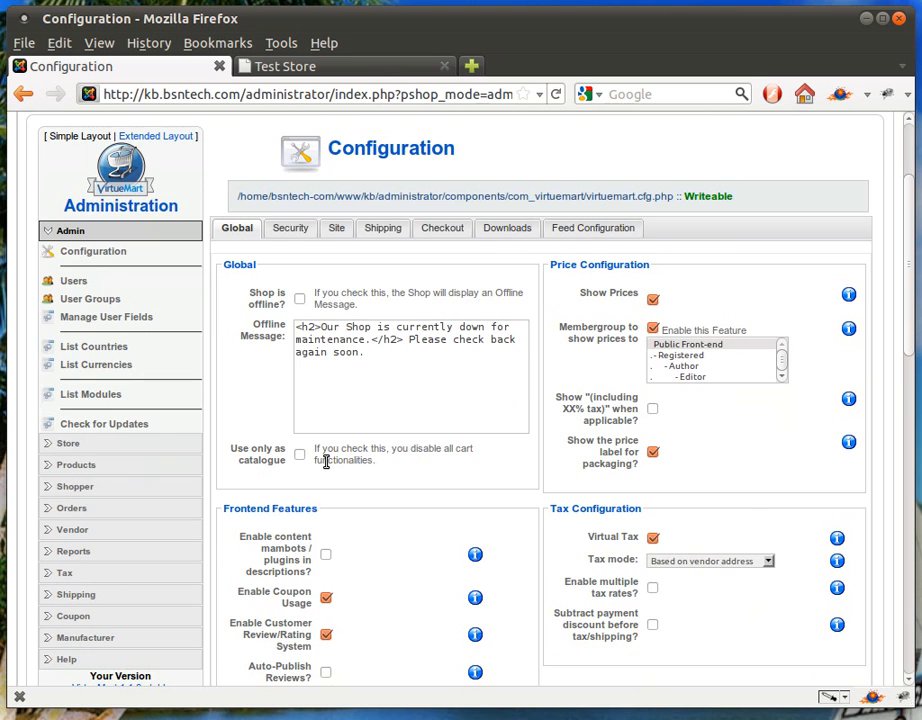
scroll(326, 461, down, 2)
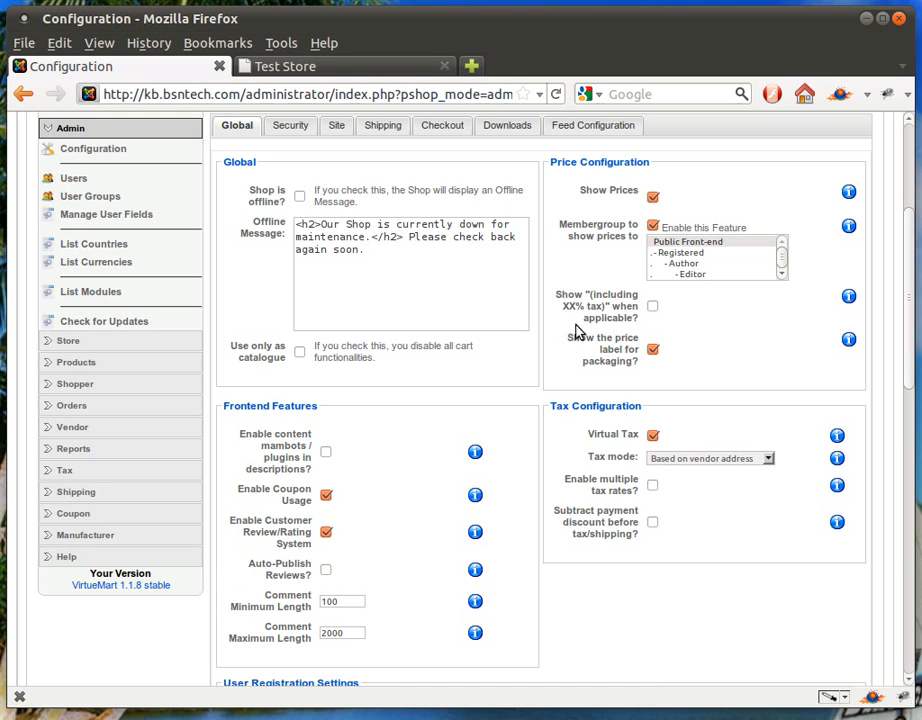
click(652, 437)
Disable storing credit card information in the Security settings and review the remaining core and proxy settings.
click(286, 127)
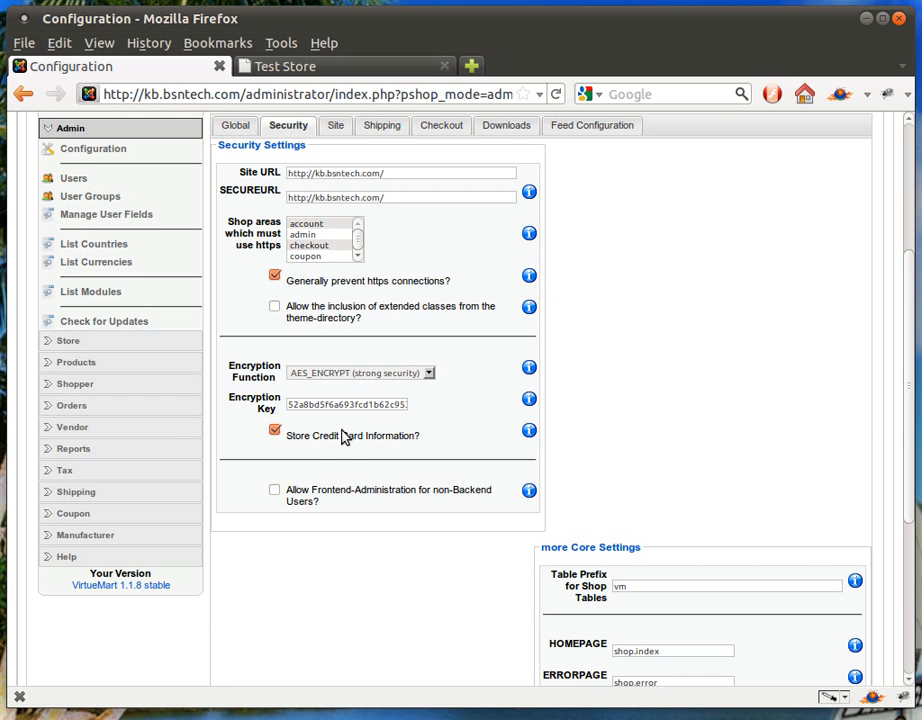
click(276, 435)
scroll(352, 460, down, 2)
scroll(352, 460, down, 1)
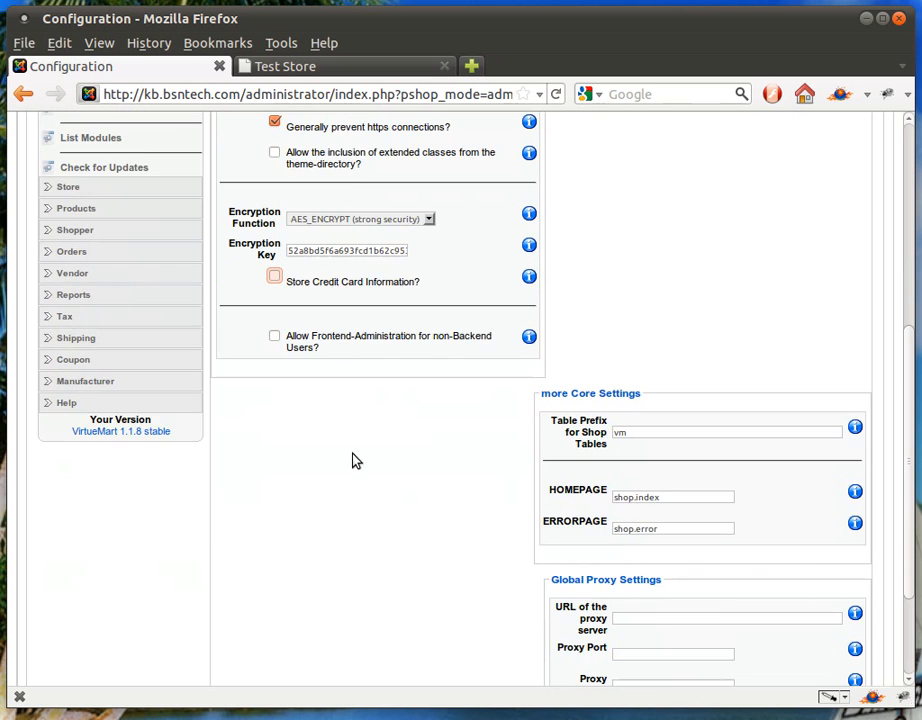
scroll(380, 475, down, 3)
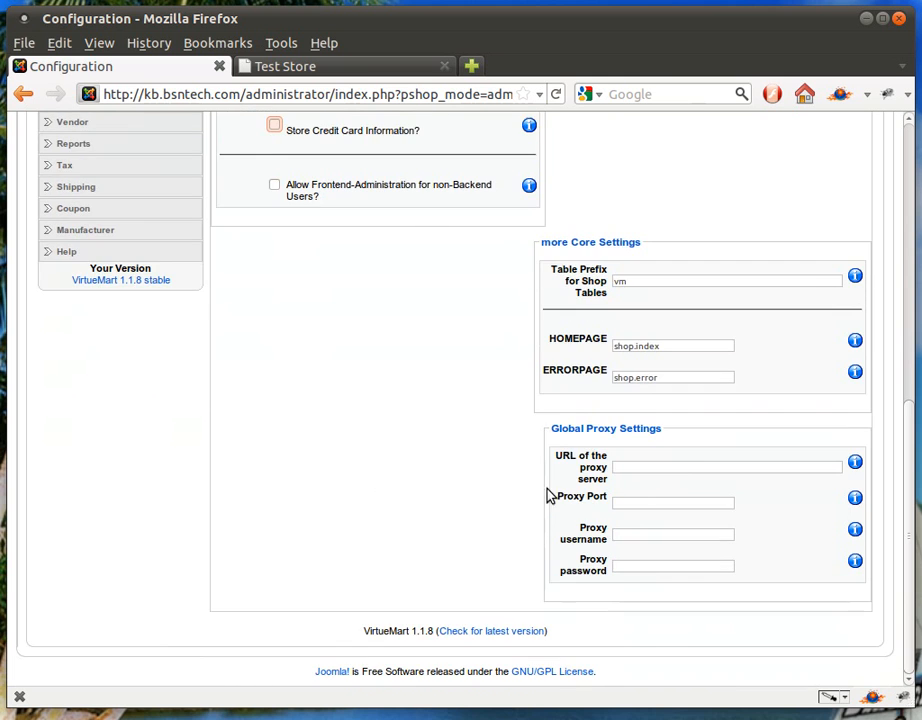
scroll(545, 480, up, 8)
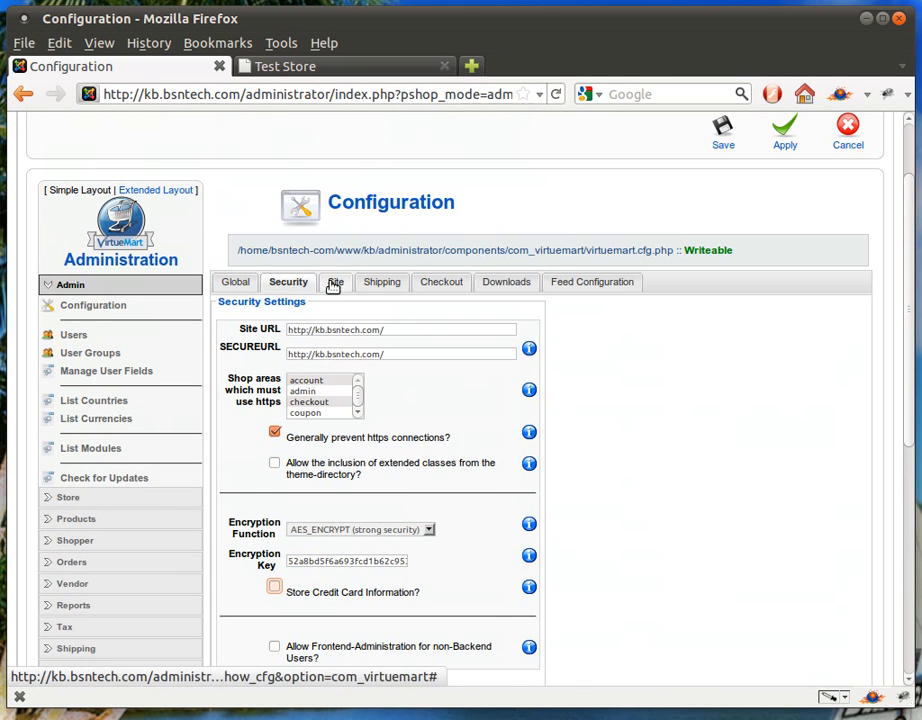
In the Site display settings, disable the PDF button, "Recommend to a friend" link, "Print View" link and page navigation atop the product listing.
click(335, 283)
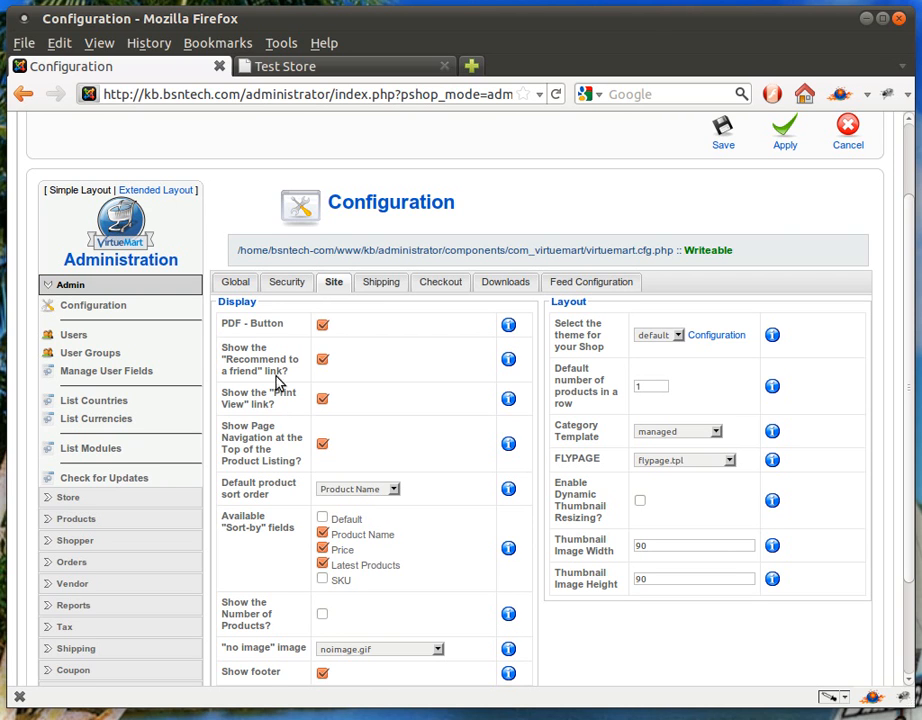
click(300, 70)
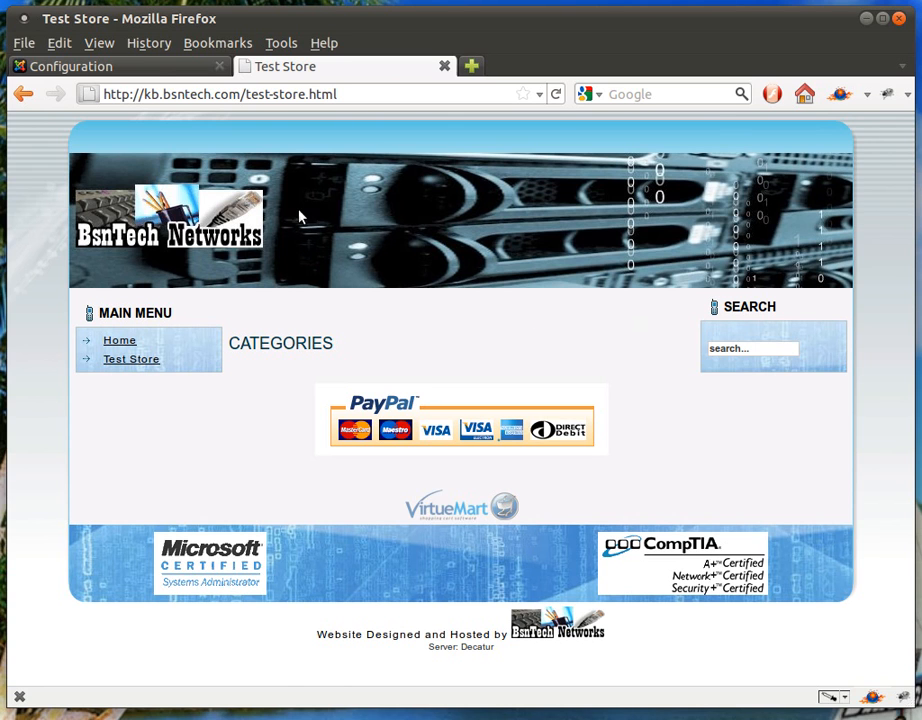
click(155, 70)
click(322, 325)
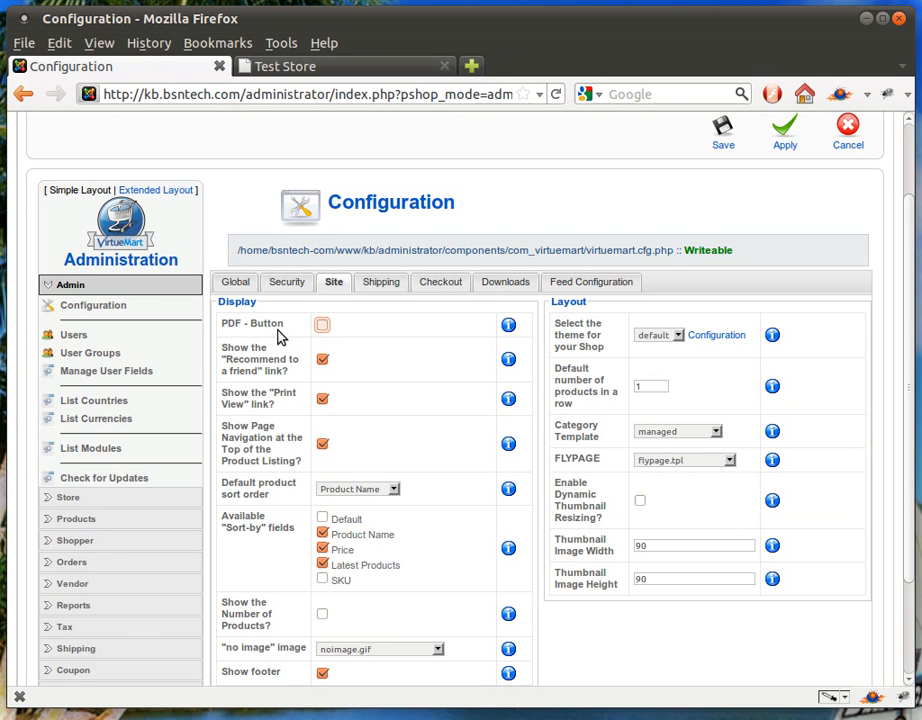
click(322, 362)
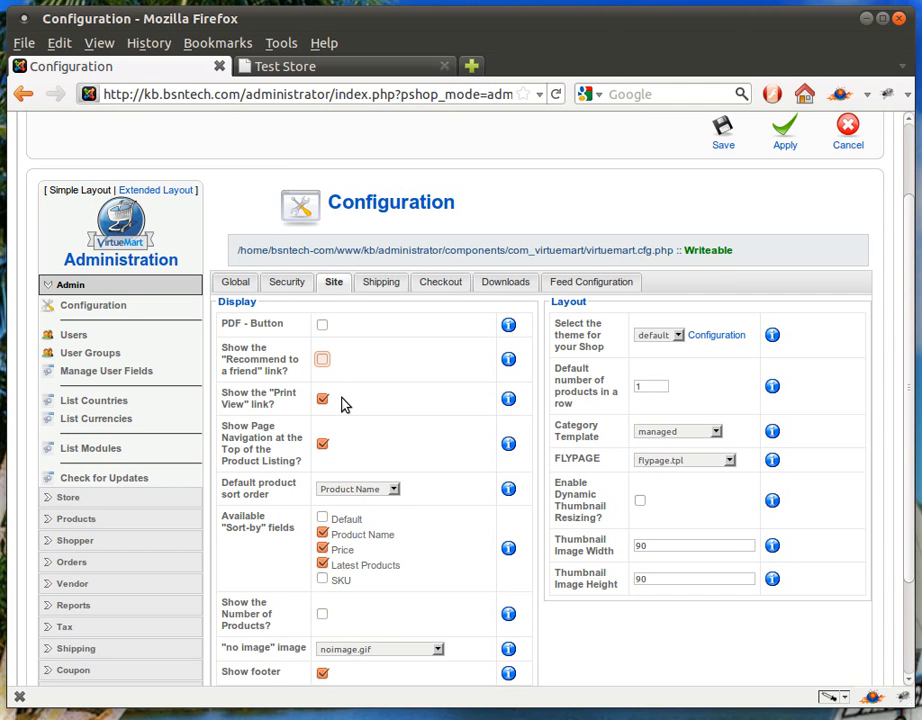
click(323, 400)
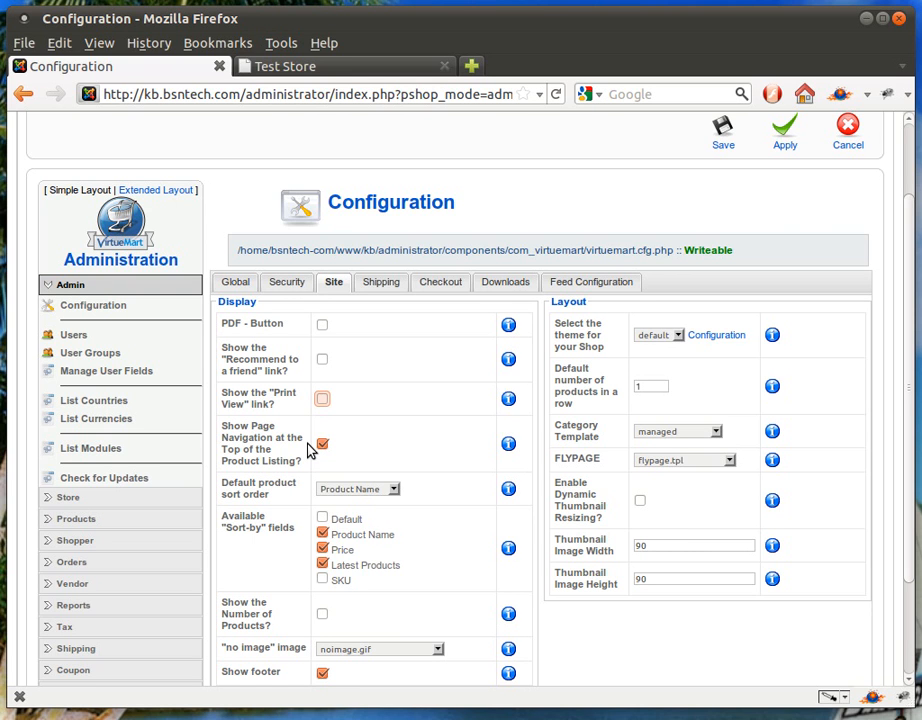
click(321, 444)
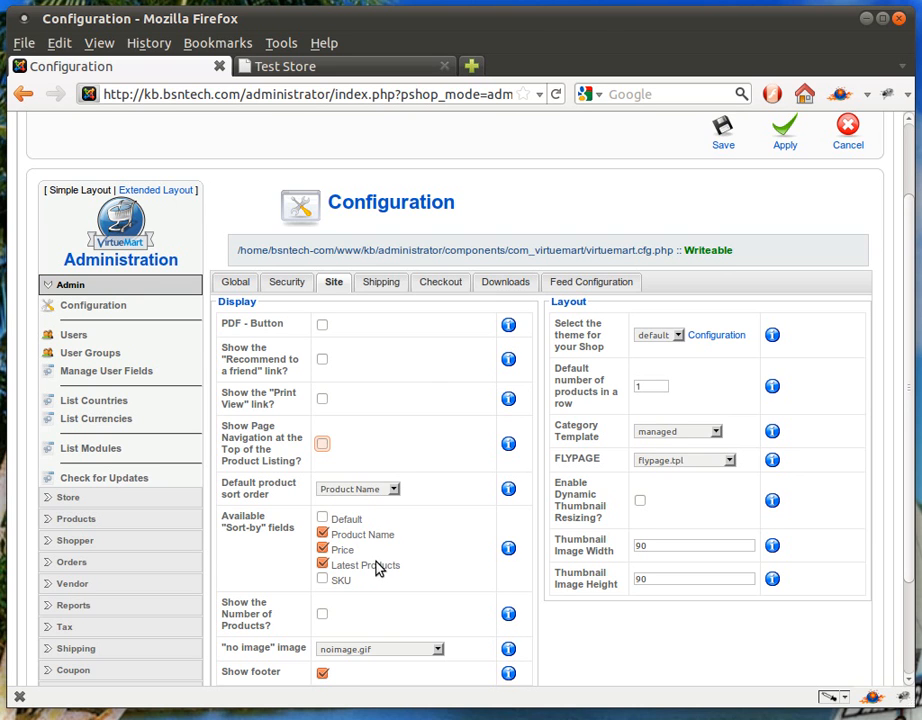
Disable the shop footer in the Site display settings and apply the configuration changes.
scroll(378, 568, down, 1)
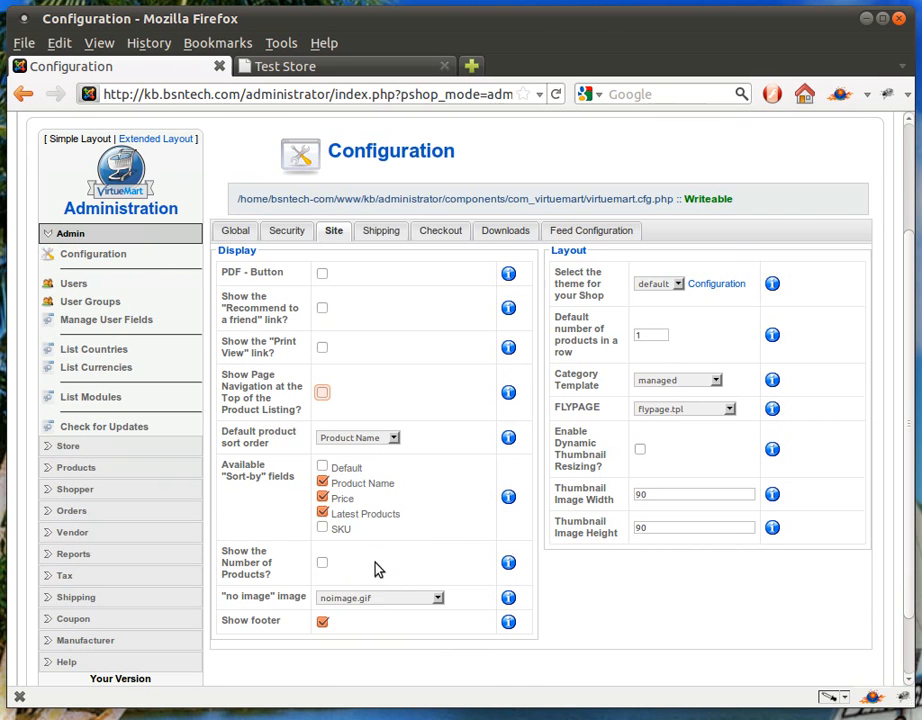
click(322, 623)
scroll(380, 600, up, 1)
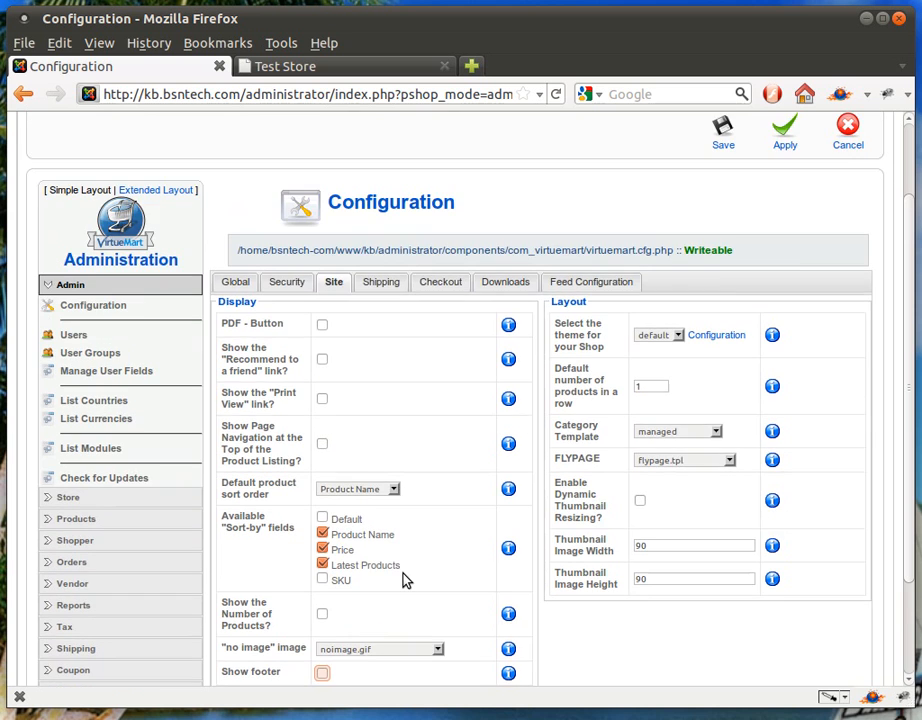
scroll(405, 580, up, 1)
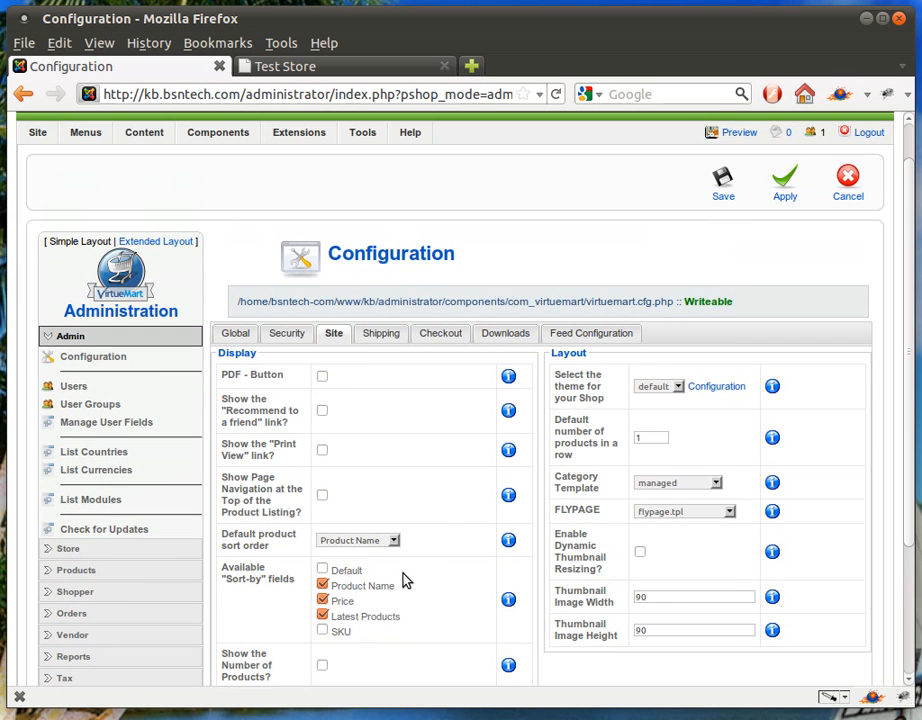
click(787, 185)
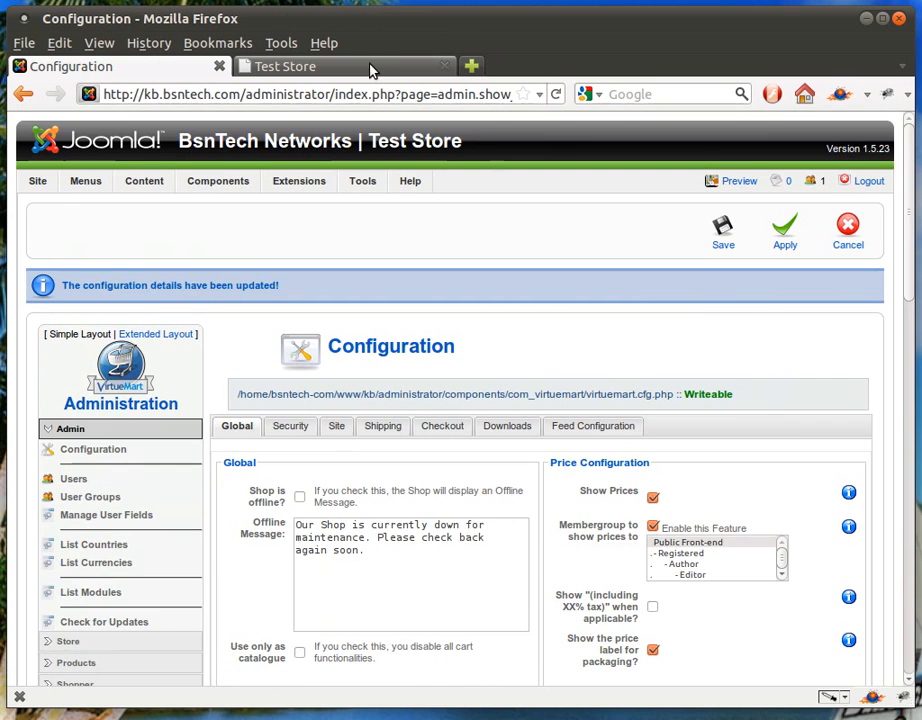
Reload the Test Store page to check the applied display changes, and return to the shop configuration.
click(370, 68)
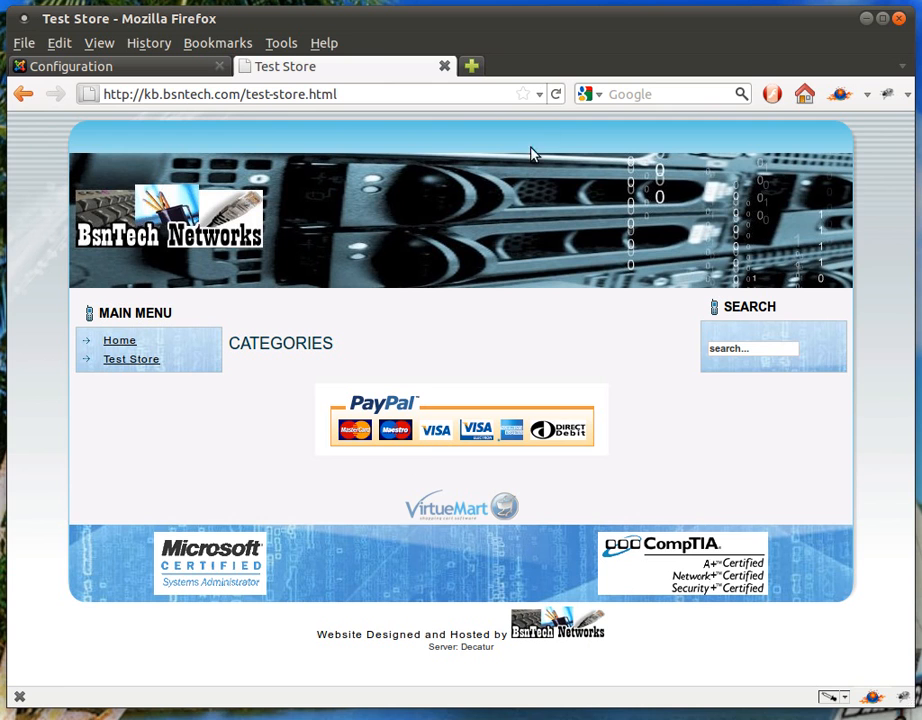
click(557, 96)
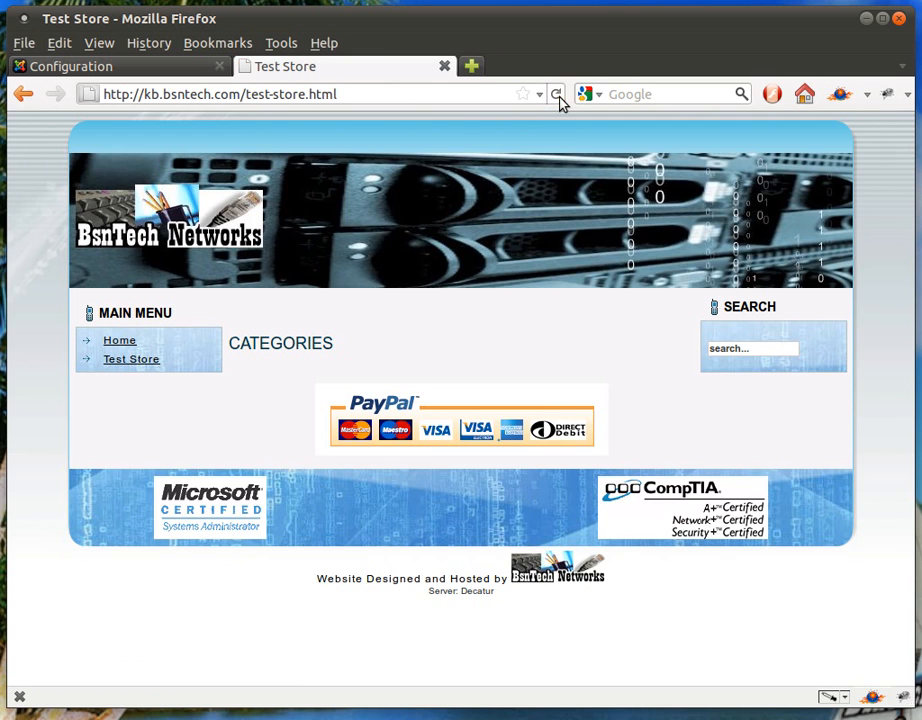
click(142, 68)
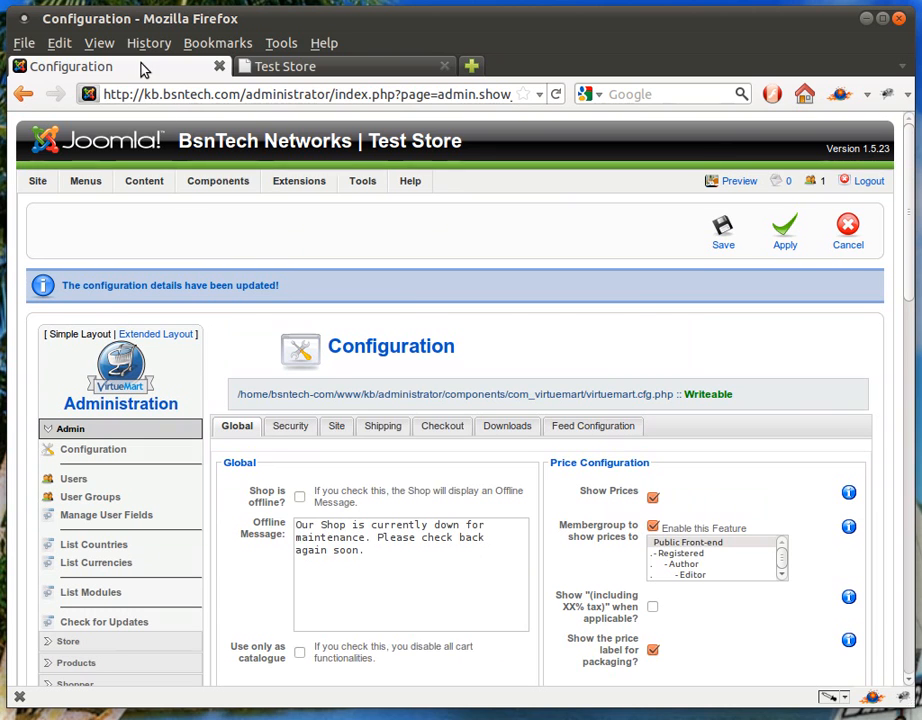
Open the configuration of the default shop theme from the Site layout settings.
click(336, 426)
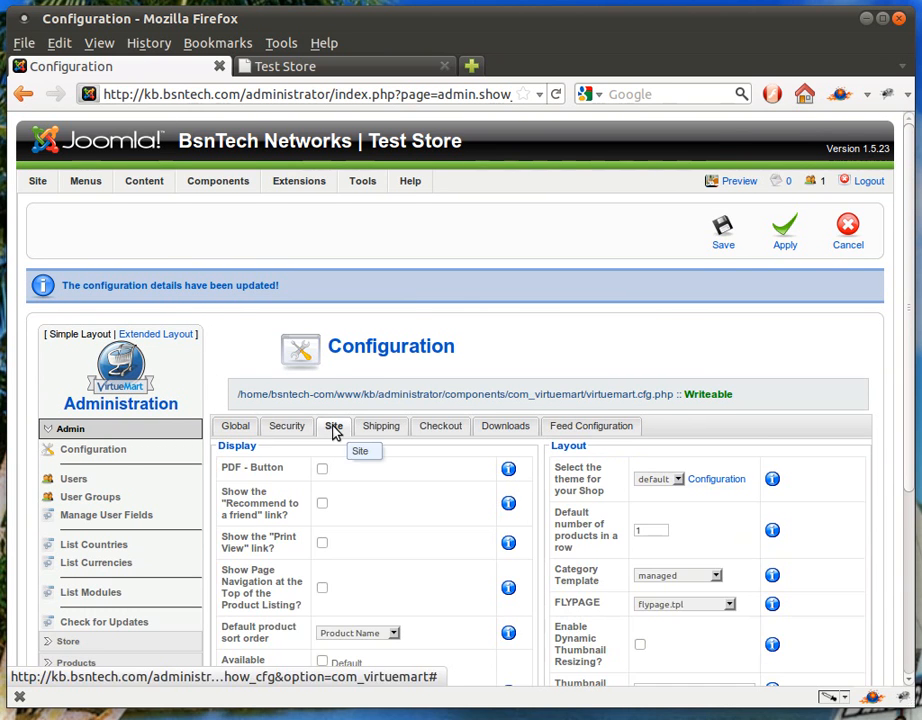
scroll(377, 535, down, 2)
scroll(377, 535, down, 1)
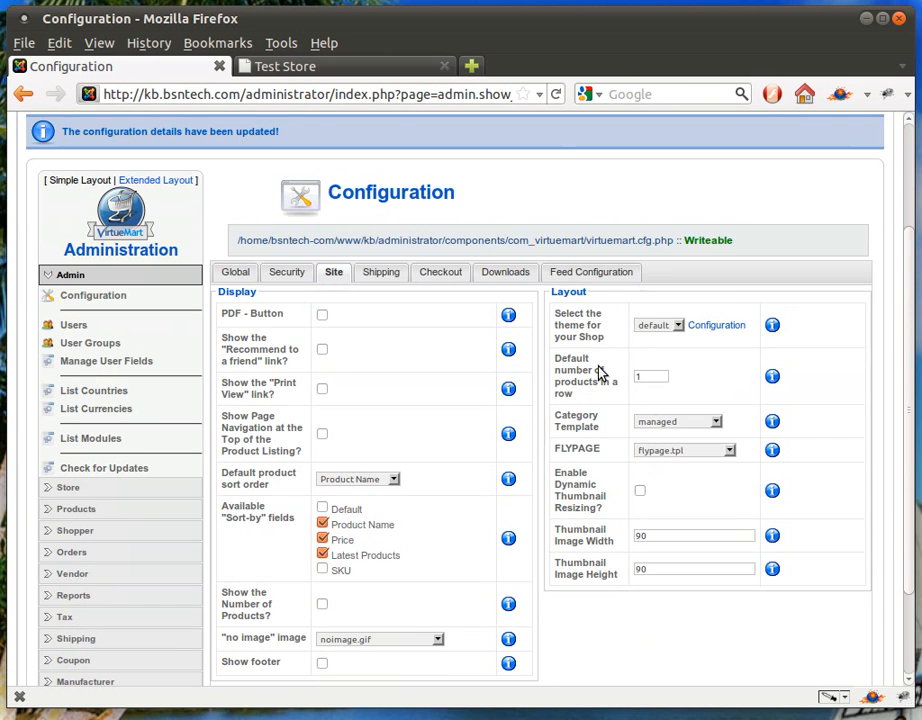
click(703, 328)
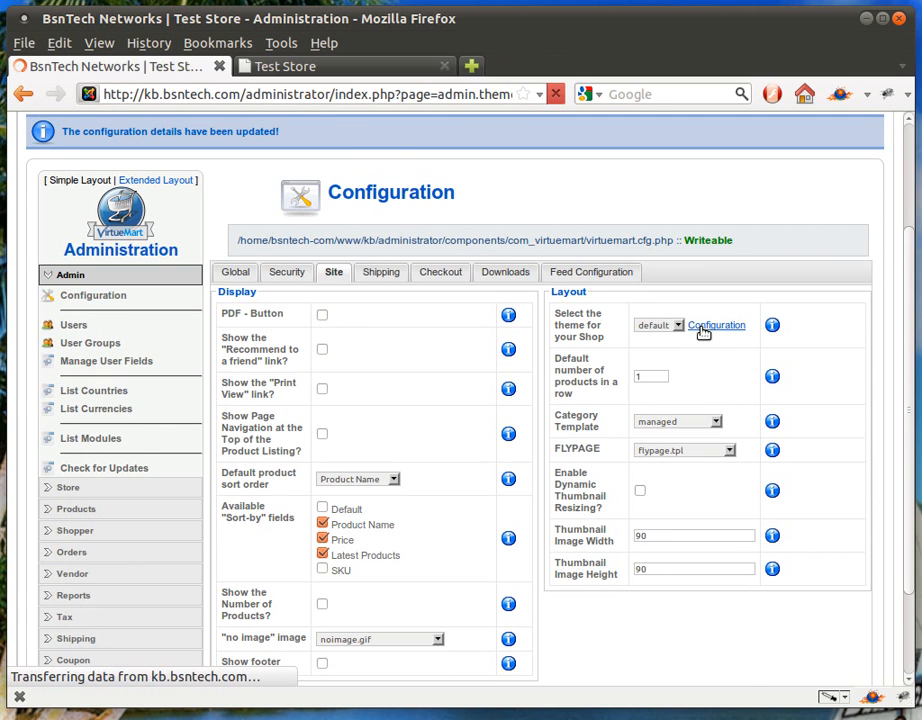
Examine the theme parameters, from product list style and feed icon to cart Ajax use and front-page product display.
scroll(585, 460, down, 1)
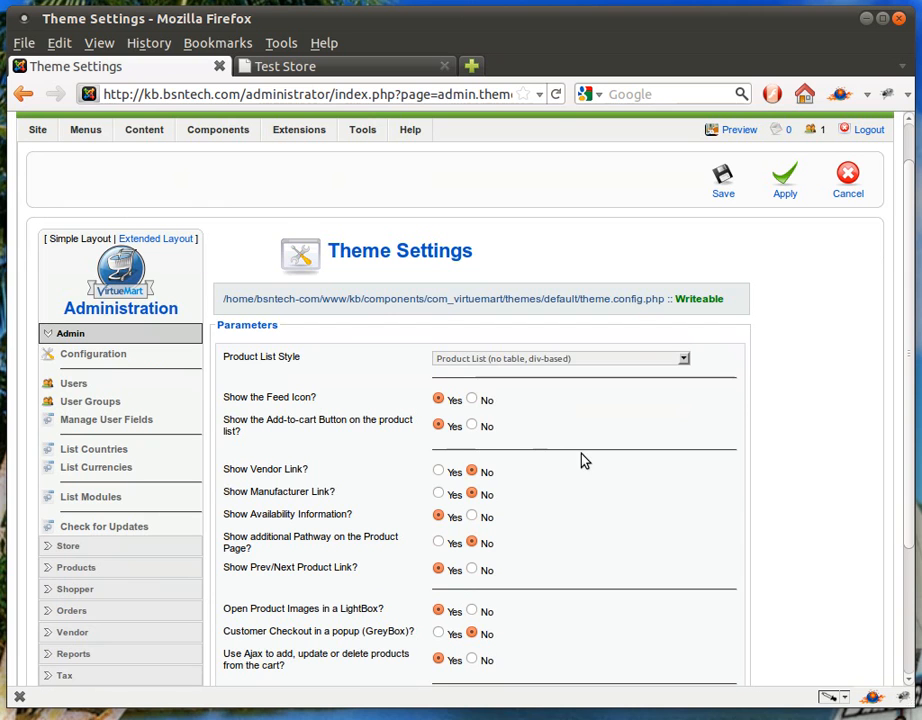
drag(259, 397, 281, 397)
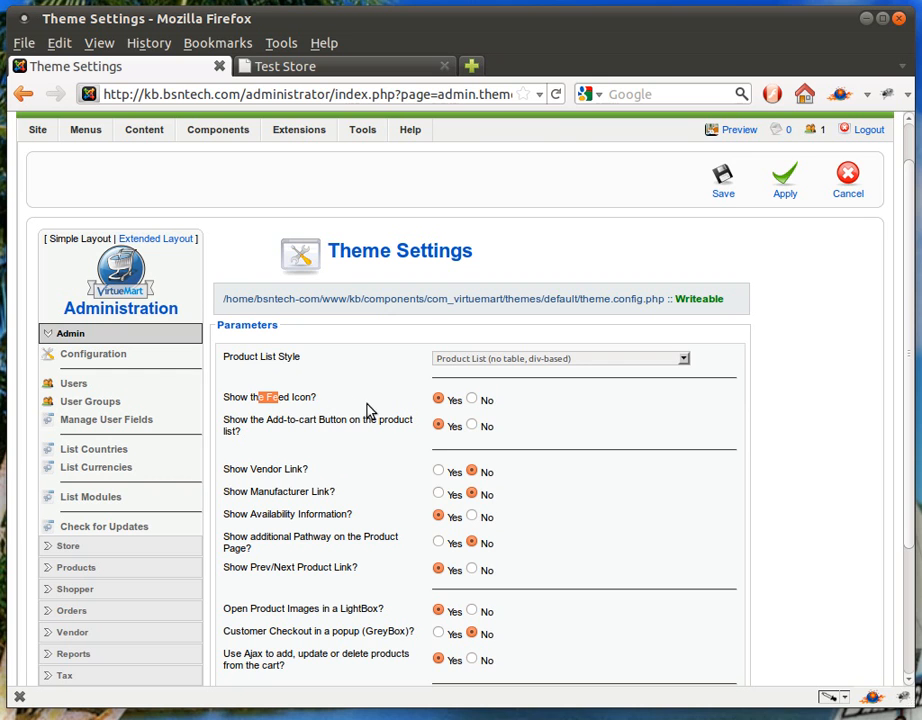
mouse_move(352, 424)
scroll(564, 495, down, 1)
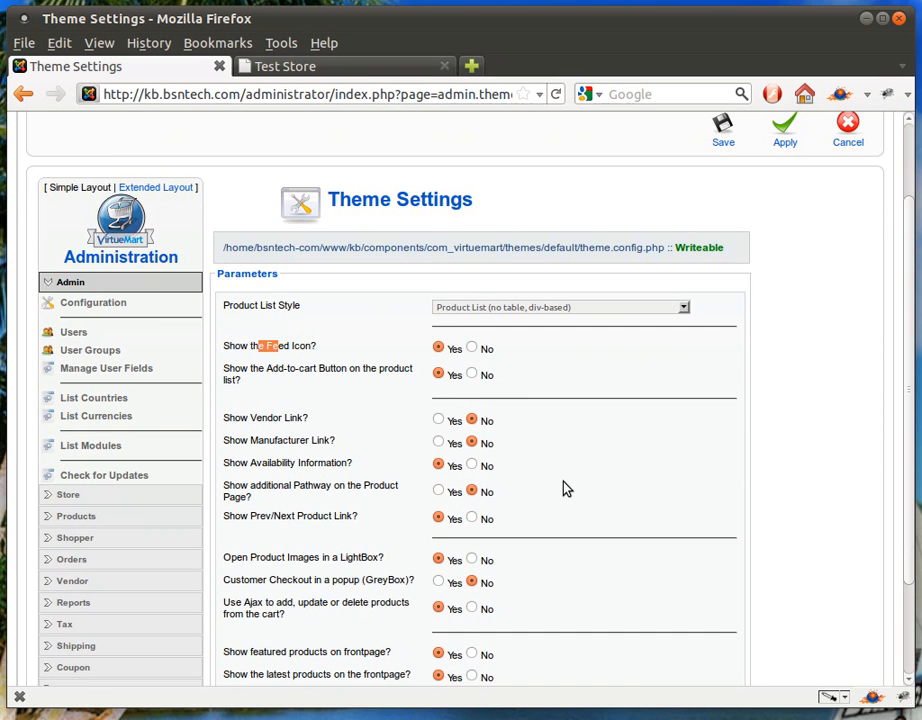
scroll(564, 489, down, 2)
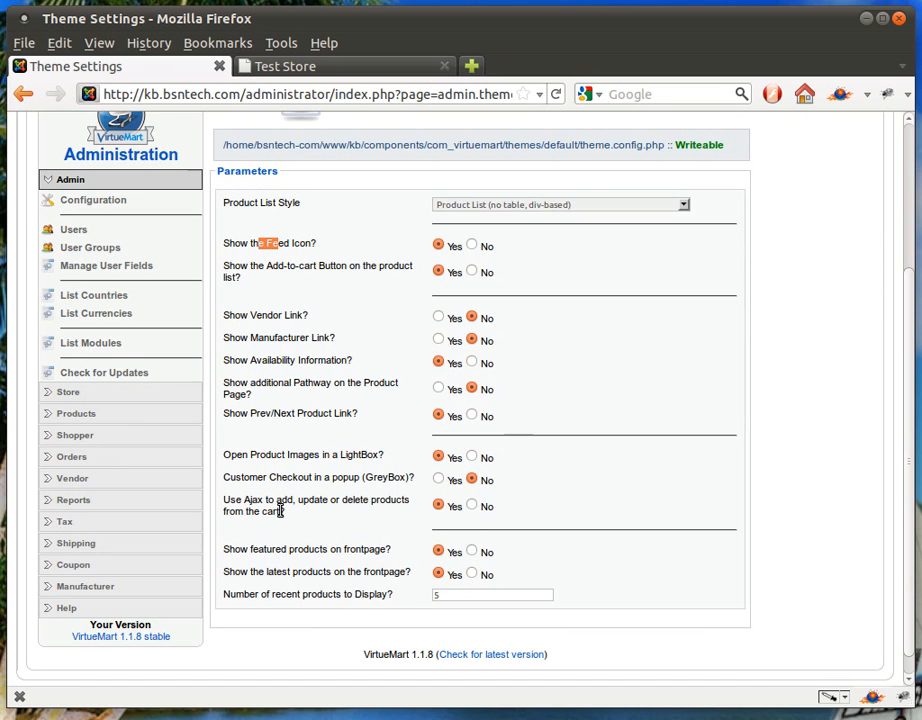
mouse_move(296, 500)
scroll(568, 515, up, 2)
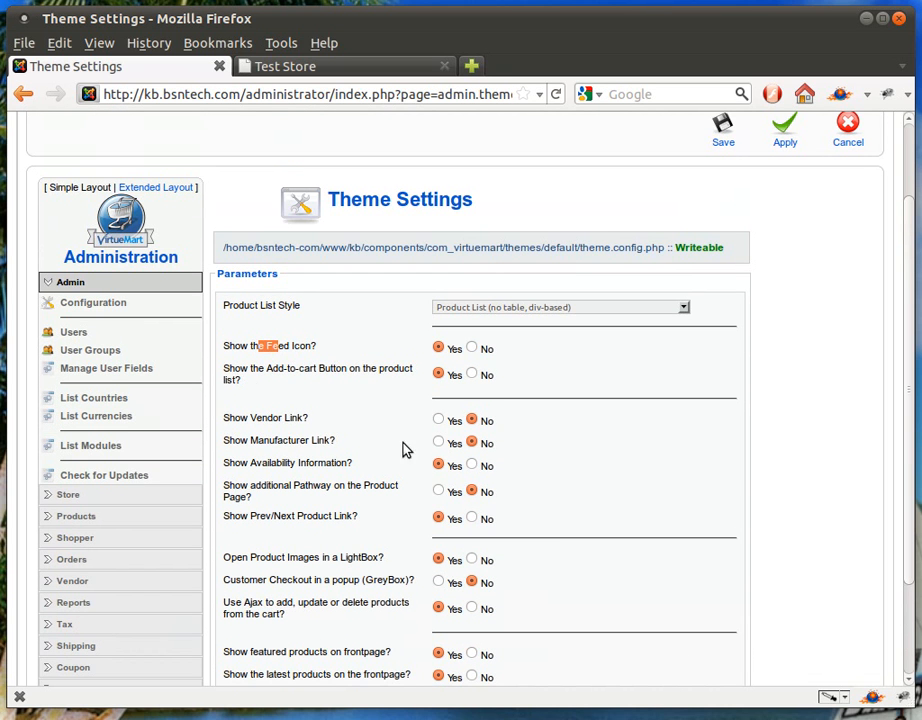
Return from the theme settings to the shop configuration and examine the available shipping methods.
click(117, 305)
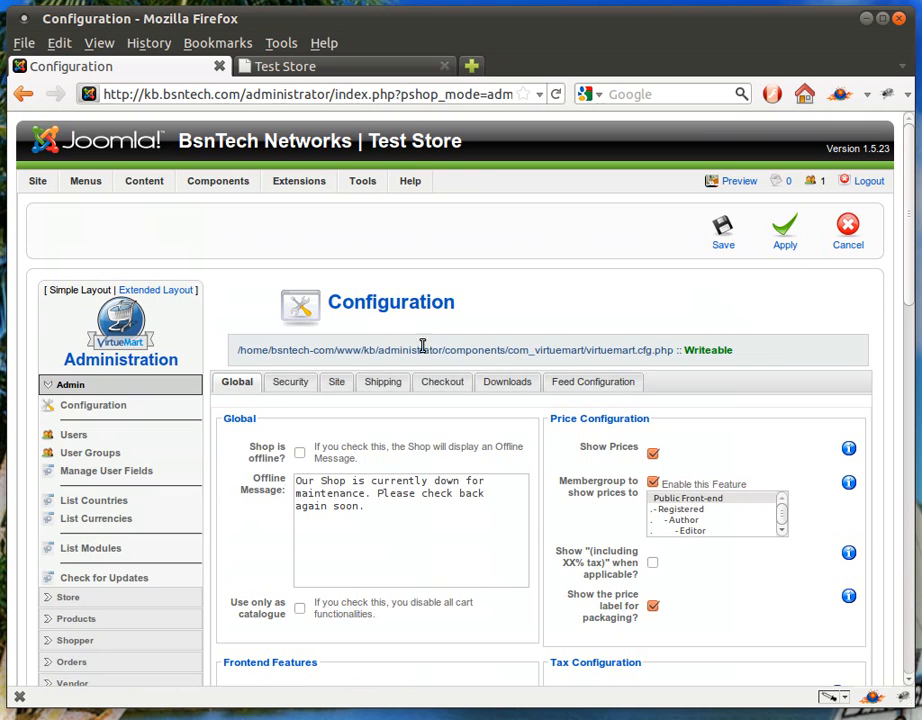
click(384, 382)
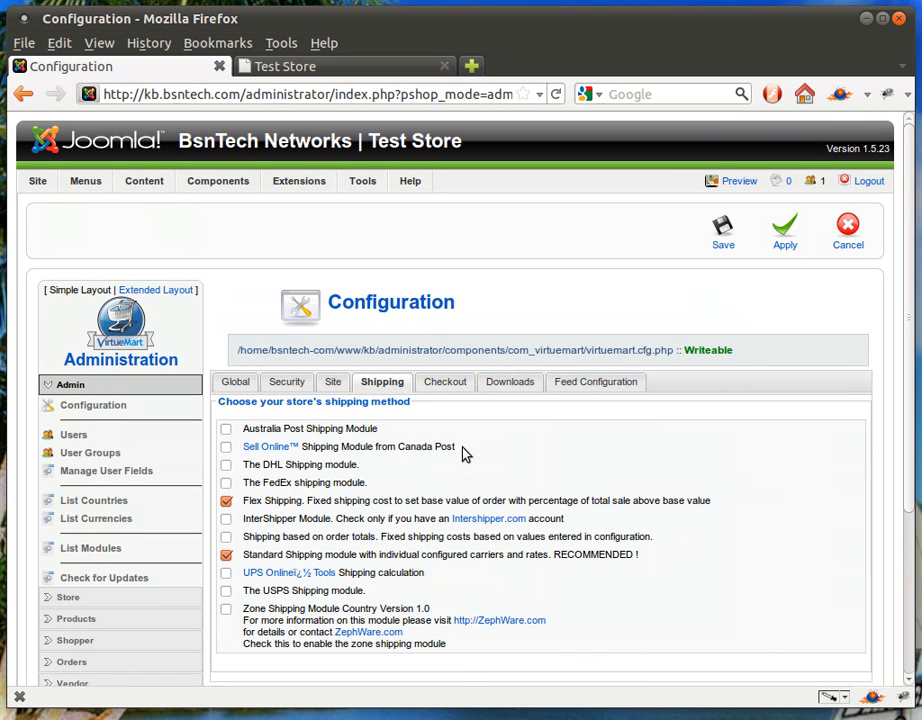
scroll(445, 450, down, 1)
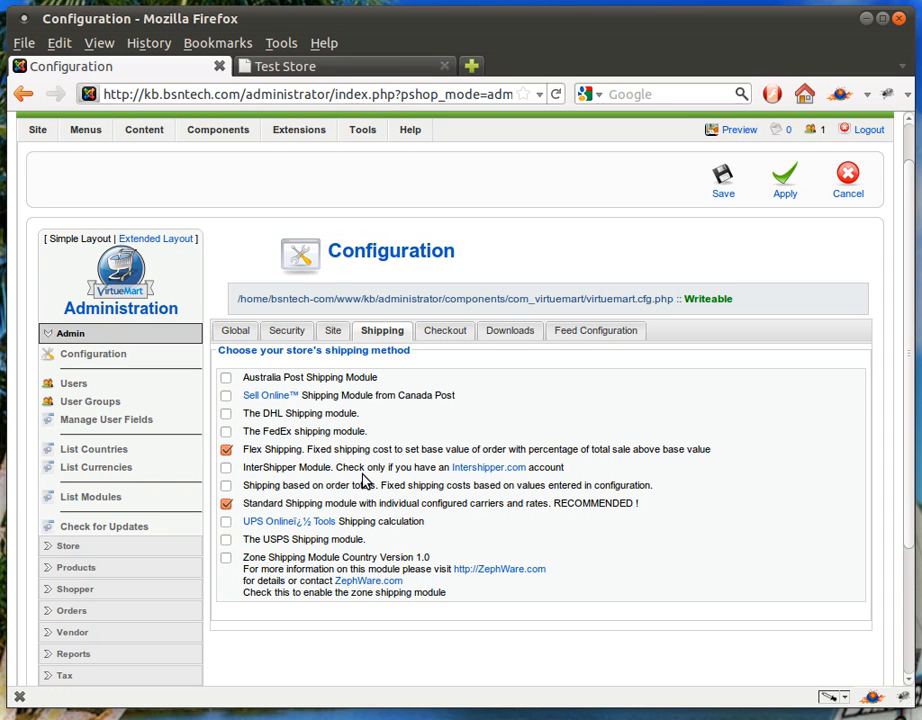
Examine the checkout process steps and the download settings, including the order status options that enable a download.
click(437, 336)
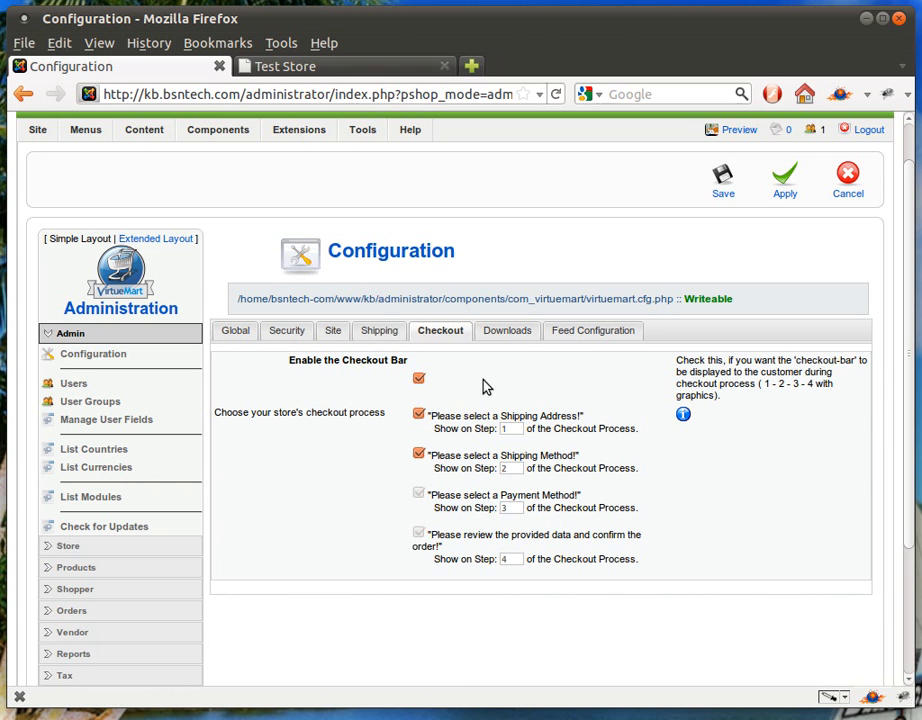
click(510, 340)
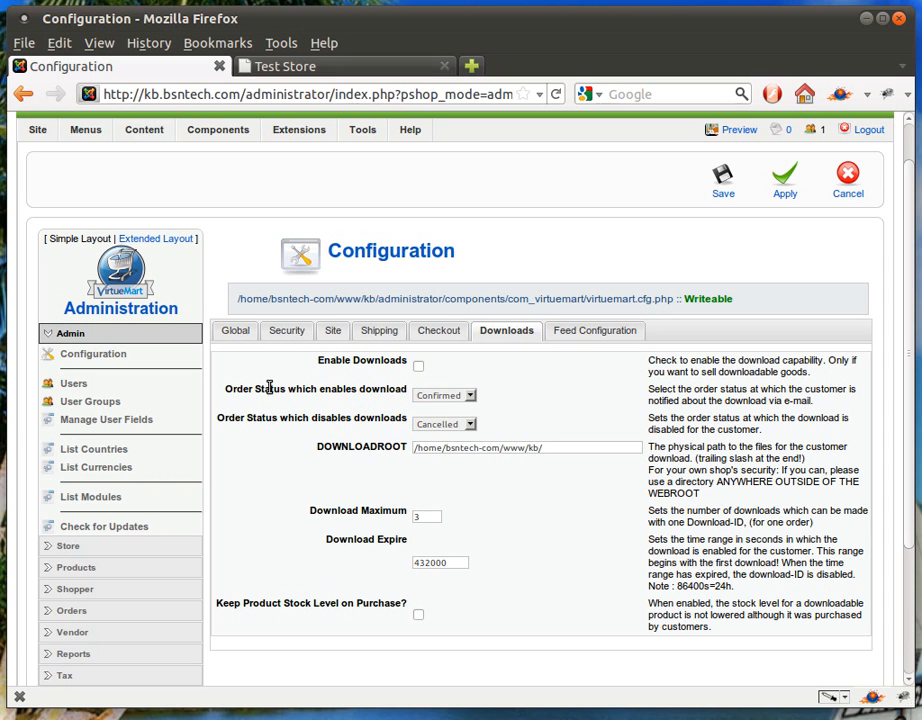
click(432, 397)
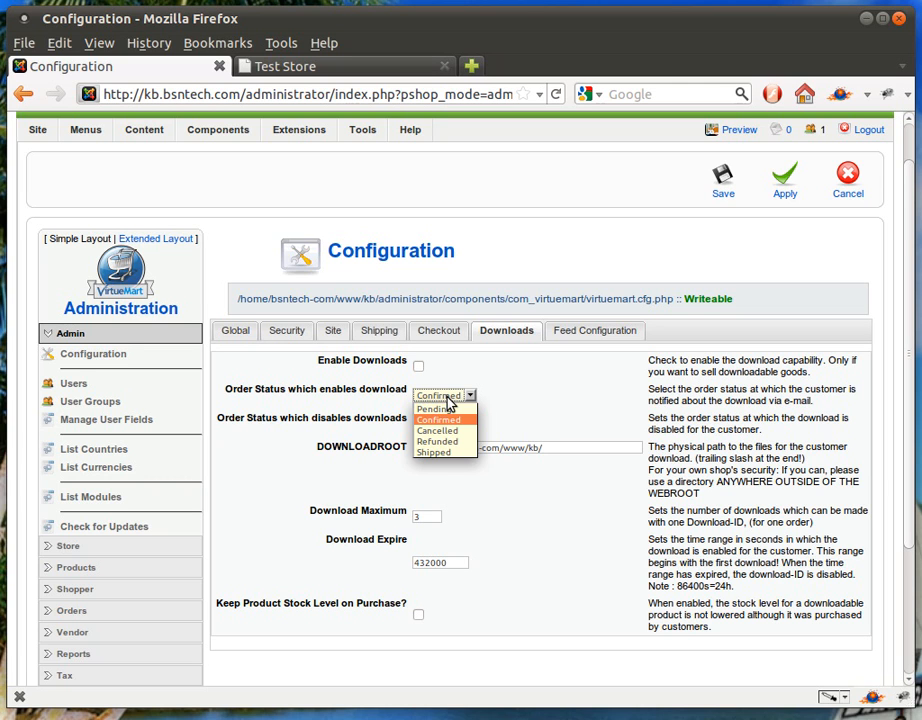
click(447, 401)
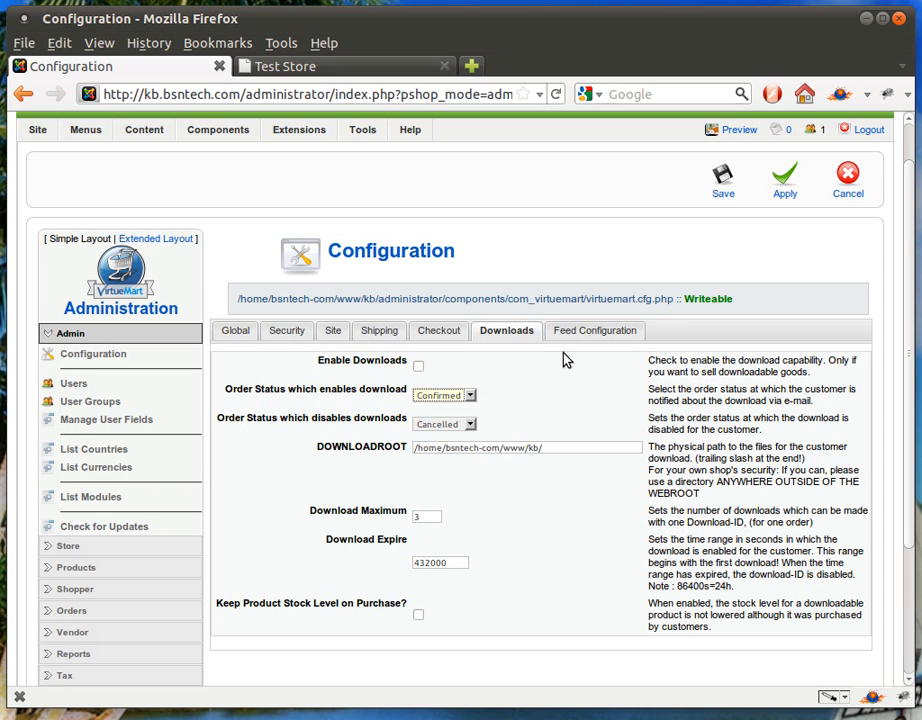
Disable product feeds and the feed cache in the Feed Configuration settings, and save the shop configuration.
click(593, 336)
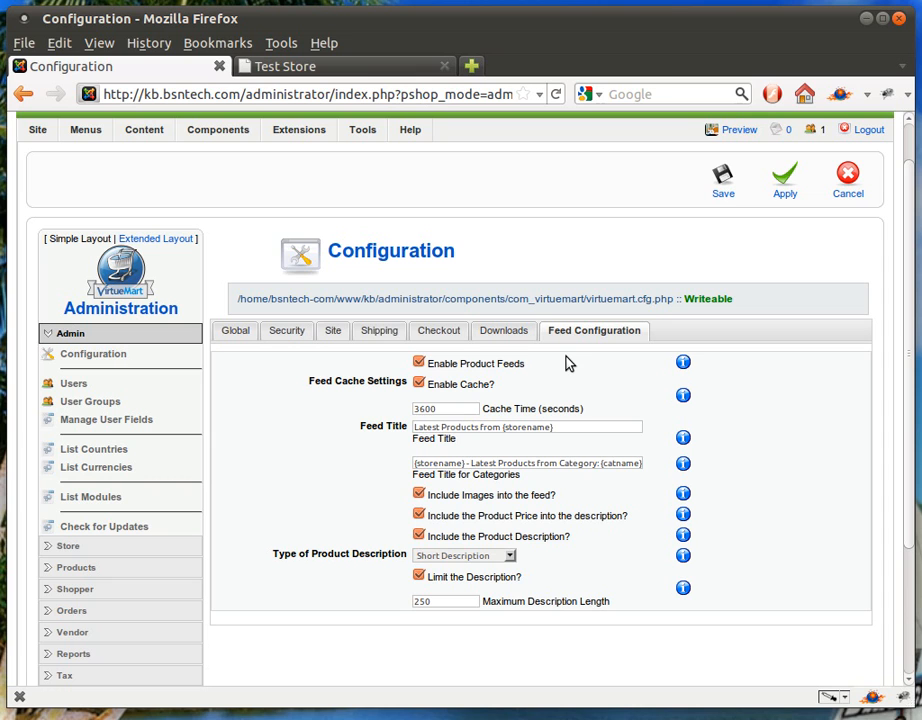
click(477, 370)
click(458, 390)
click(722, 185)
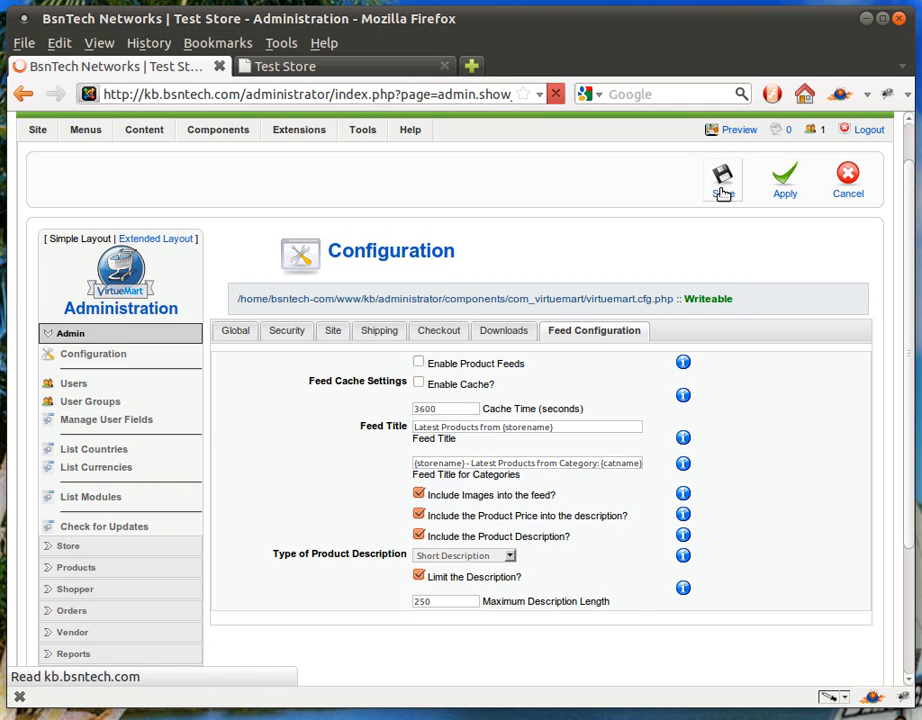